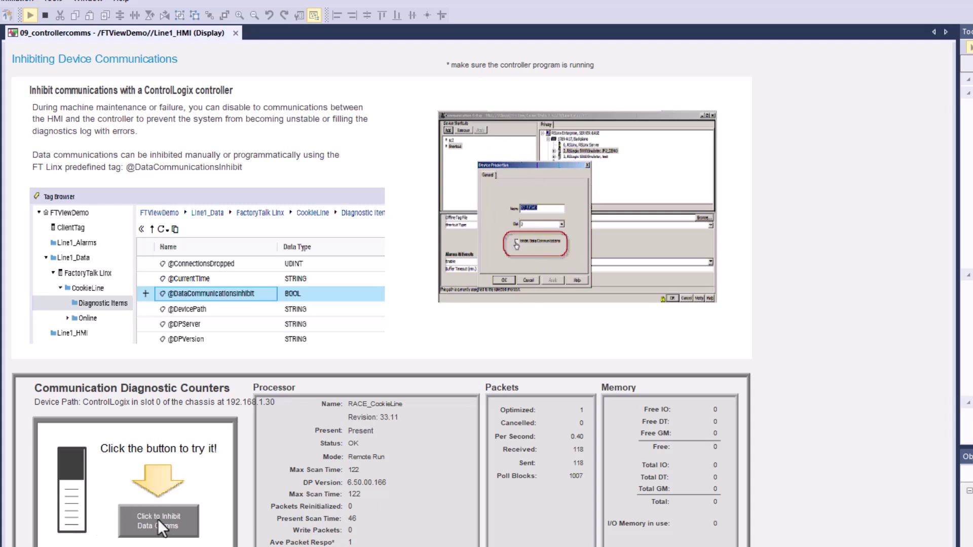
# Step: Leave the Logix Designer project and bring FactoryTalk View Studio's comms display to the front
pyautogui.press('Num_Lock')
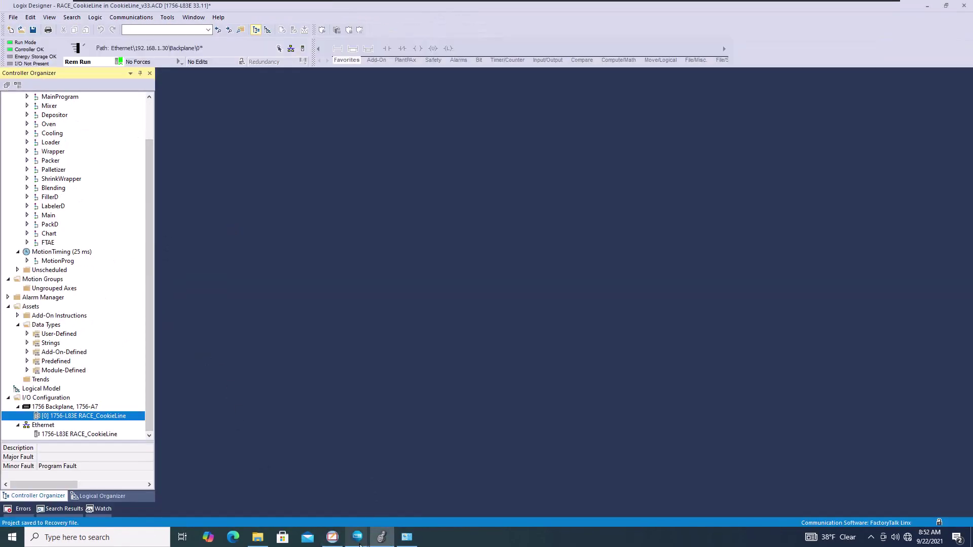
pyautogui.click(333, 537)
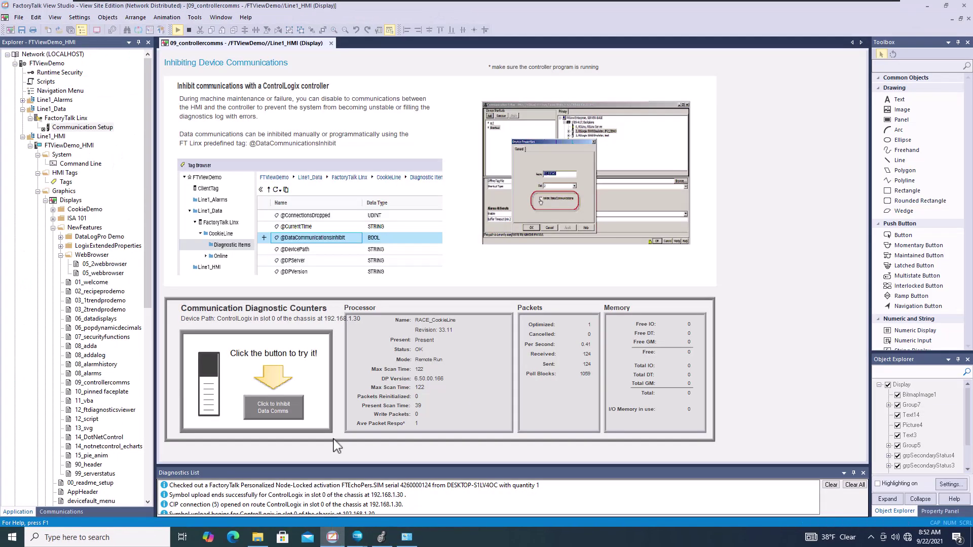
# Step: Inhibit data communications with the display button, then restore them via Data Comms Inhibited
pyautogui.click(289, 421)
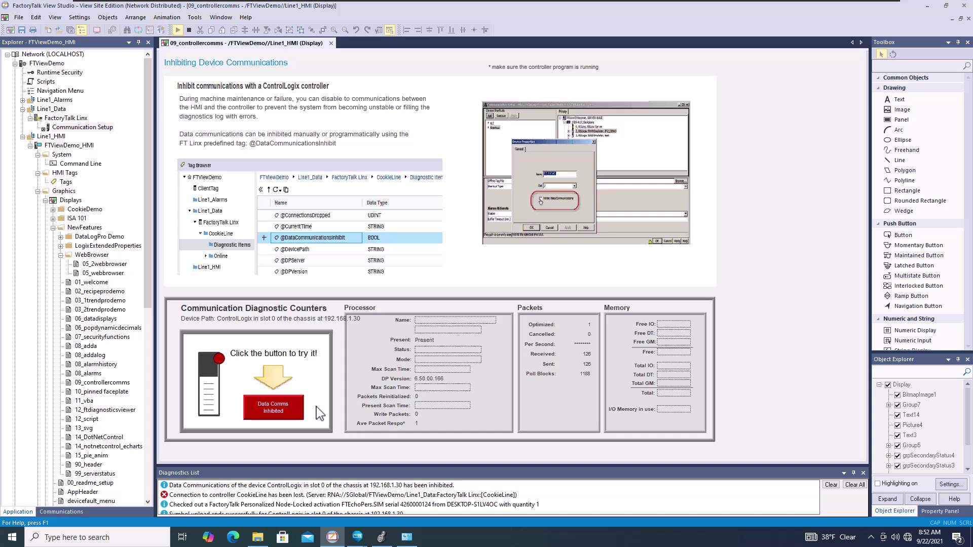
pyautogui.click(282, 417)
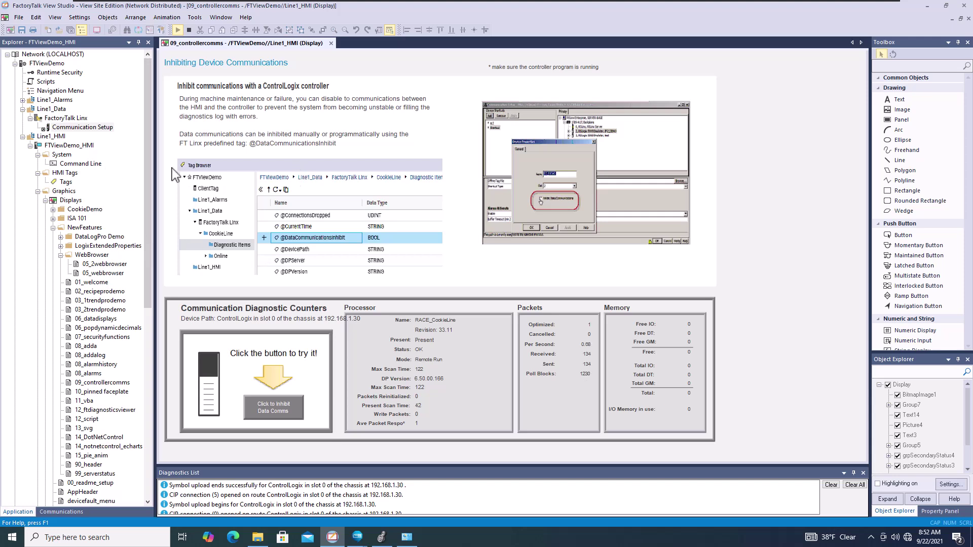
# Step: Open Communication Setup and the properties of the slot 0 1756-L83E controller
pyautogui.doubleClick(92, 129)
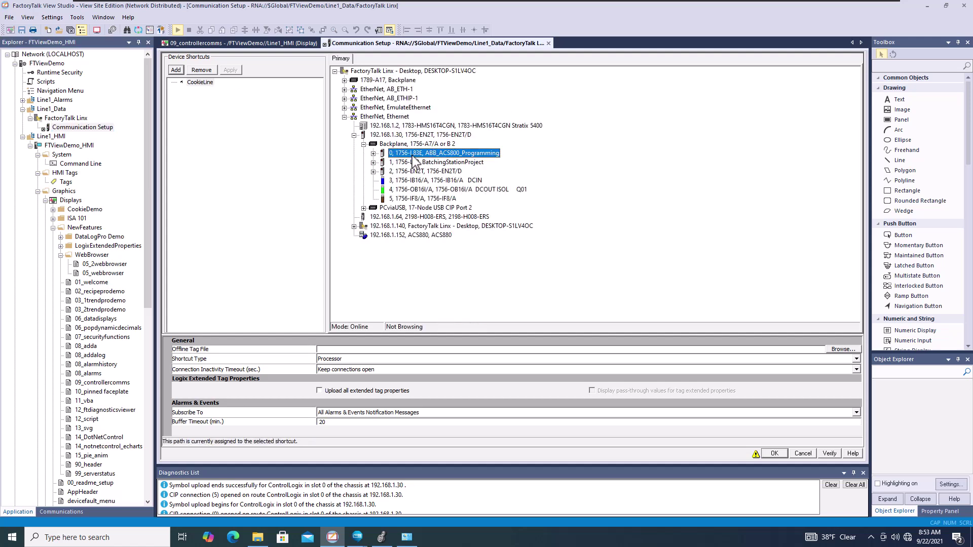
pyautogui.rightClick(425, 155)
pyautogui.click(444, 205)
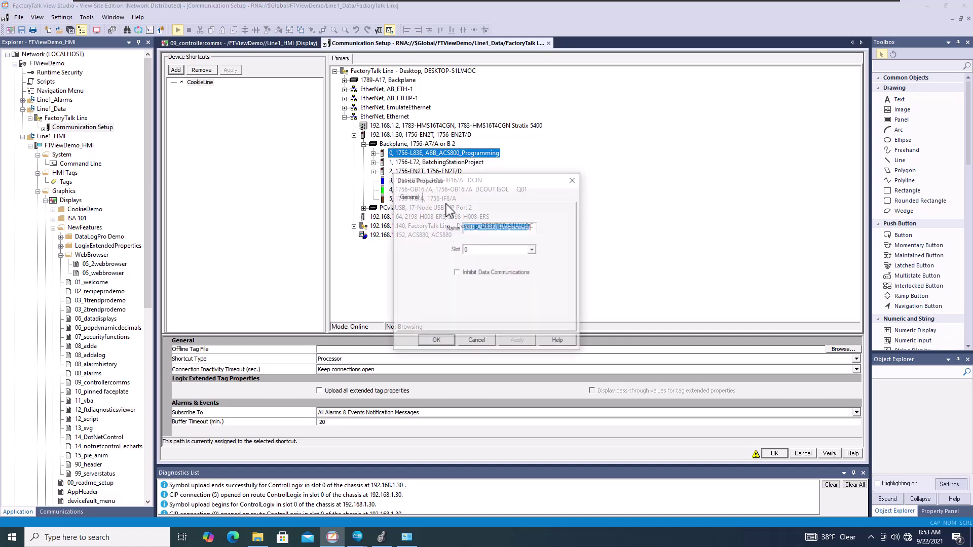
# Step: Inhibit, then re-enable, the controller's data communications, applying each change before closing
pyautogui.click(458, 277)
pyautogui.click(517, 342)
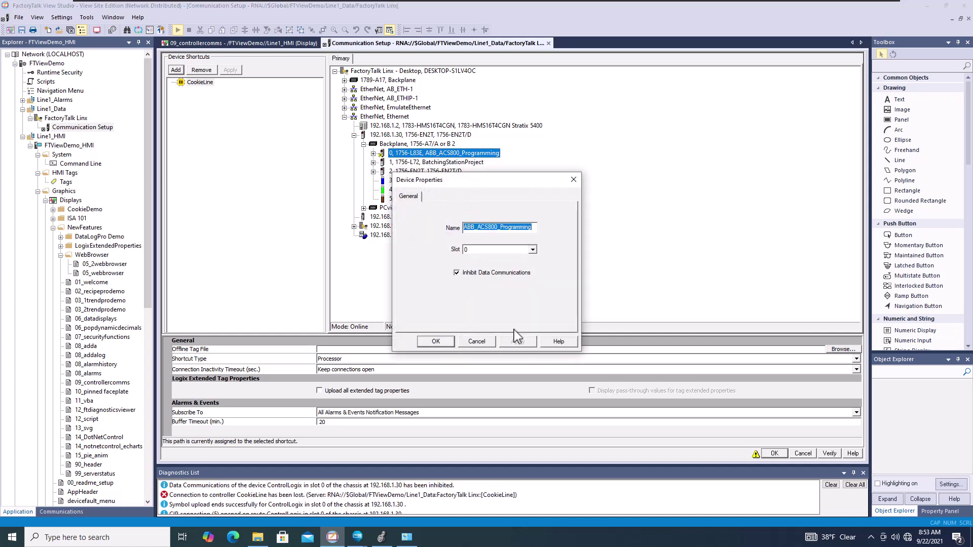
pyautogui.click(457, 273)
pyautogui.click(509, 342)
pyautogui.click(434, 341)
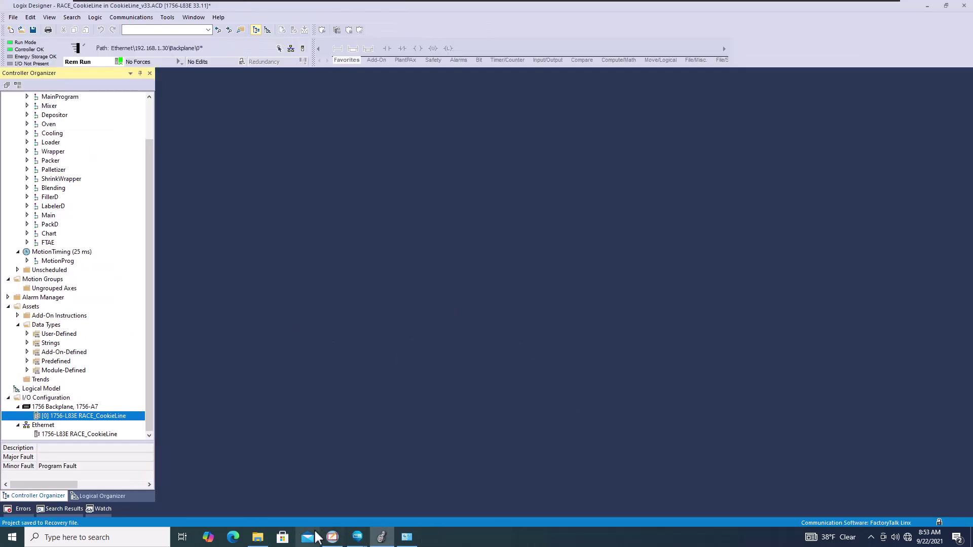
# Step: Switch from Logix Designer back to the FactoryTalk View Studio display editor
pyautogui.click(332, 537)
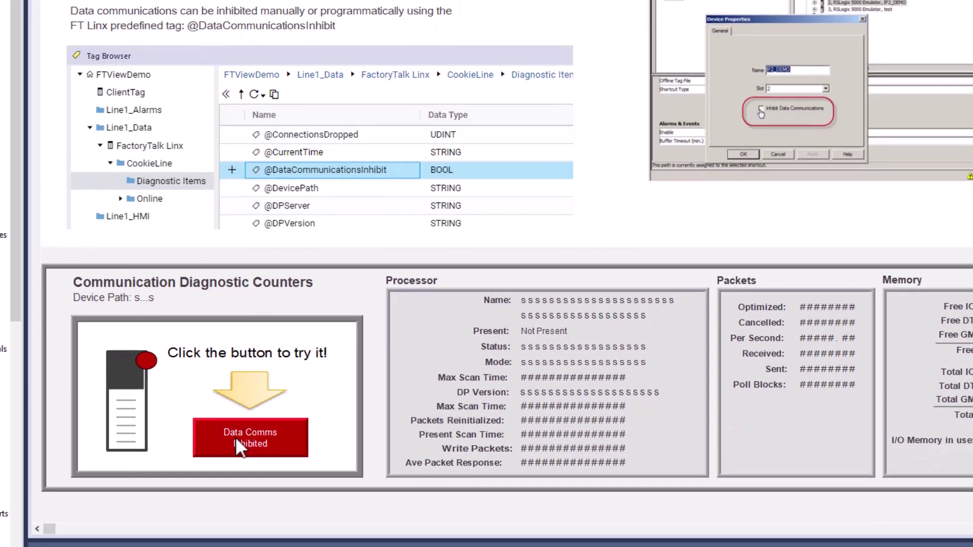
pyautogui.click(235, 437)
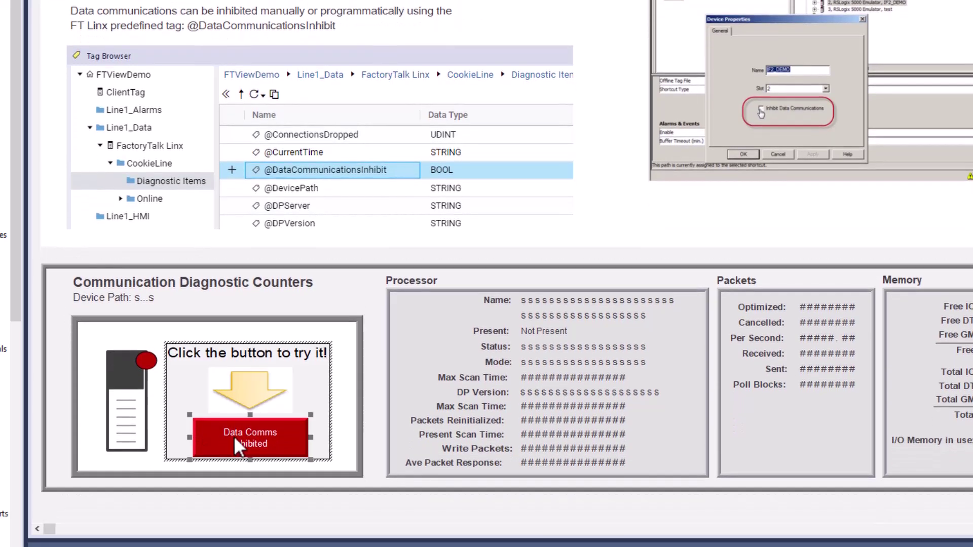
pyautogui.doubleClick(233, 436)
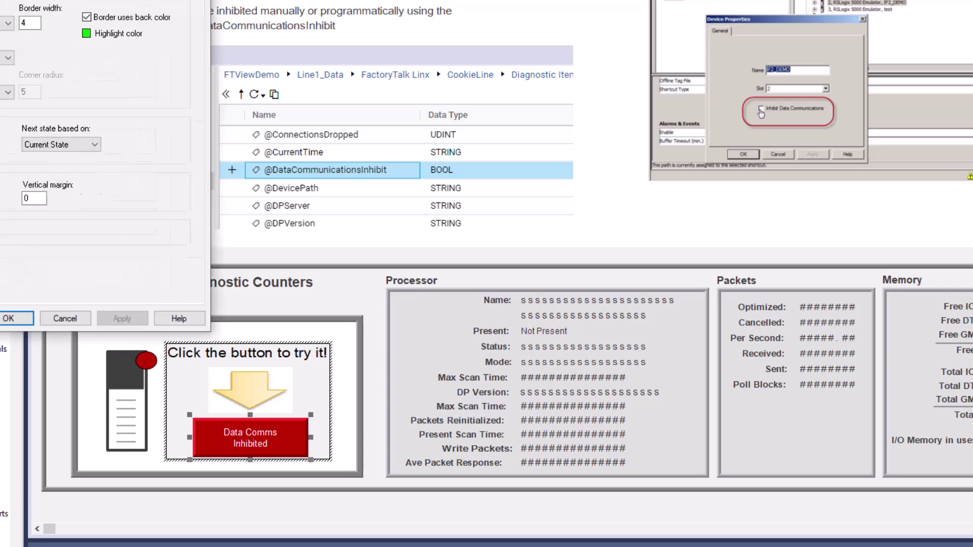
pyautogui.click(391, 129)
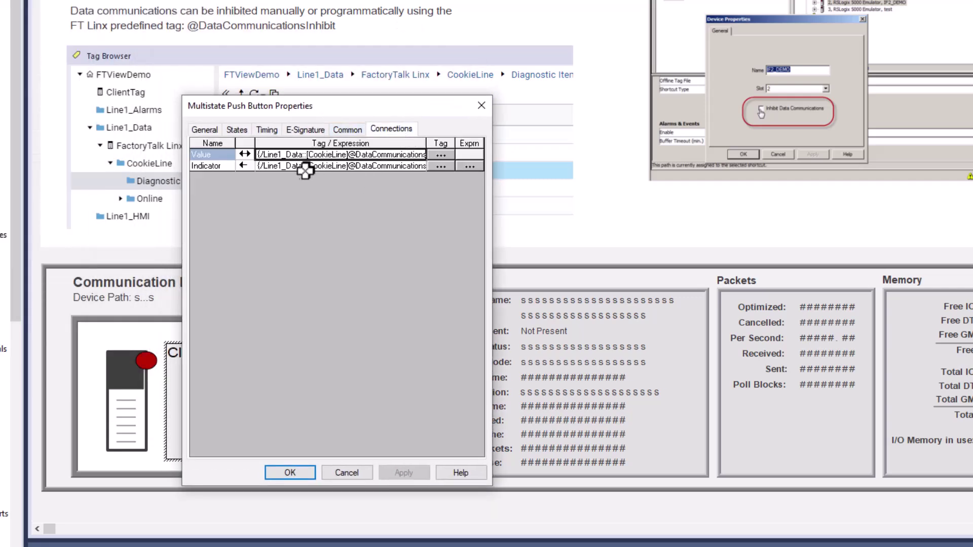
pyautogui.click(391, 154)
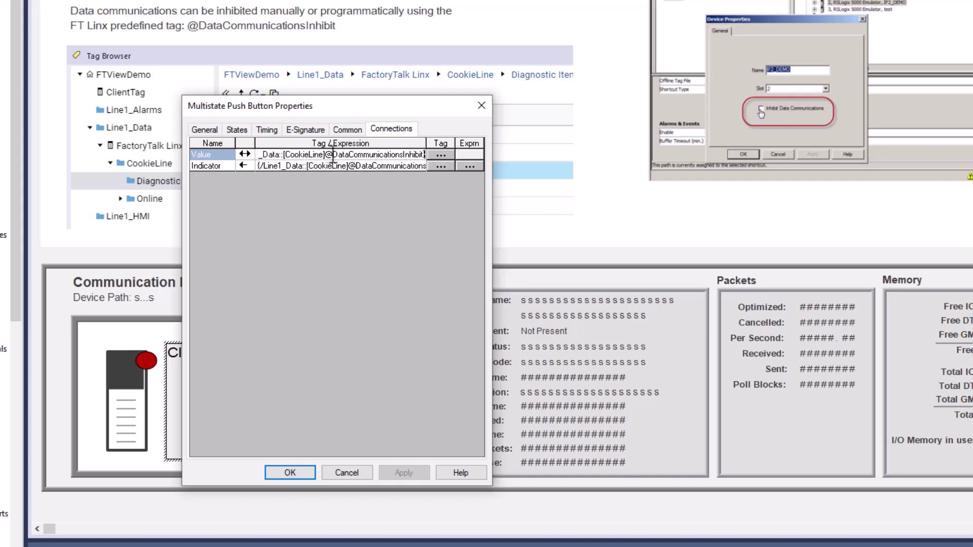
pyautogui.moveTo(333, 154); pyautogui.dragTo(425, 155)
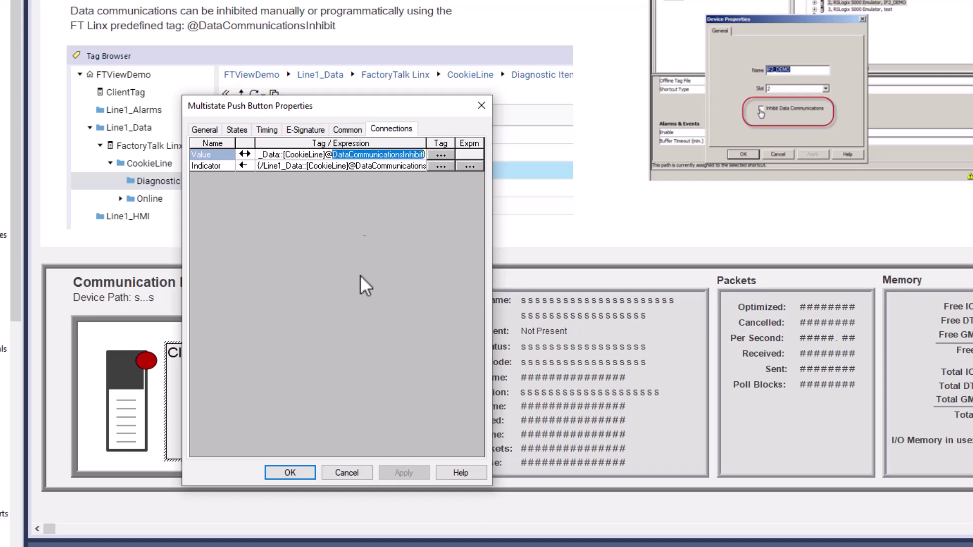
# Step: Close the push button properties dialog
pyautogui.click(344, 470)
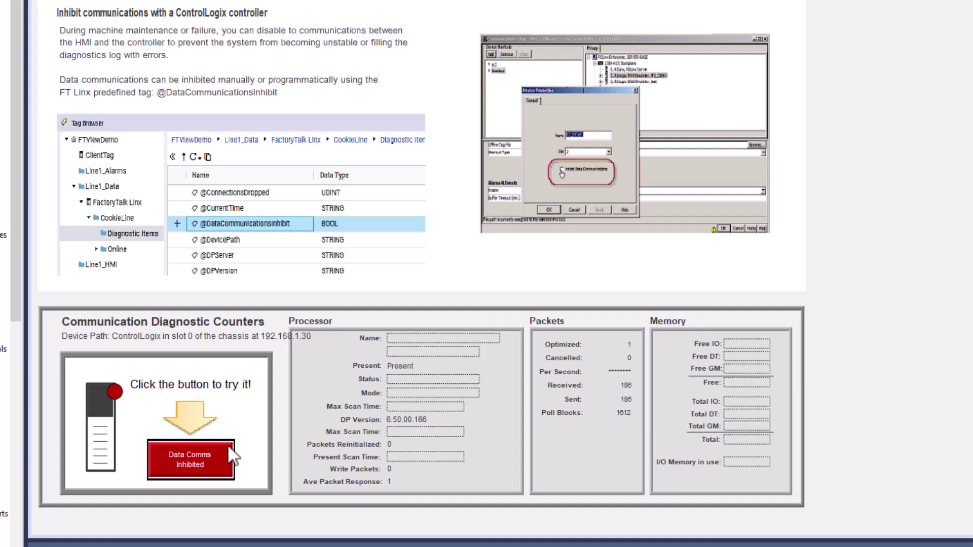
pyautogui.click(225, 442)
pyautogui.click(219, 445)
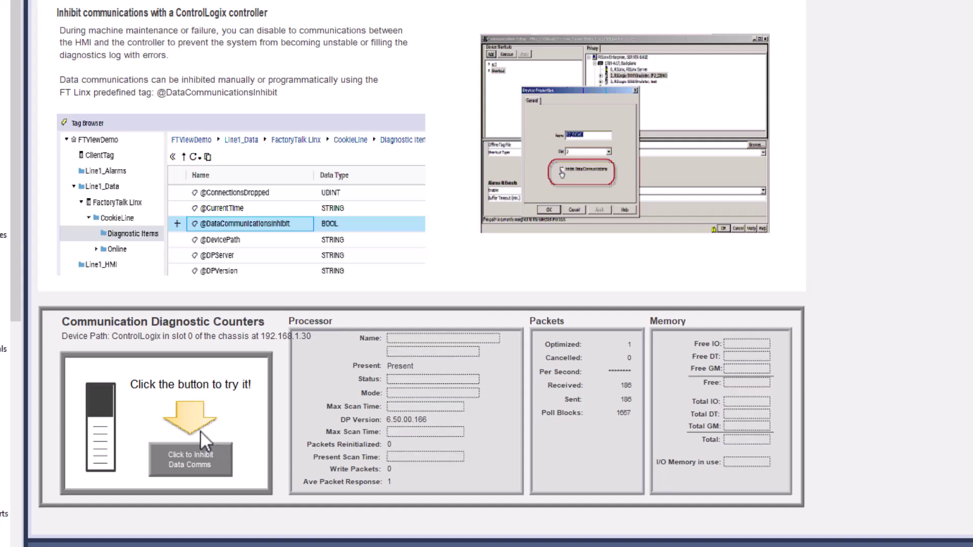